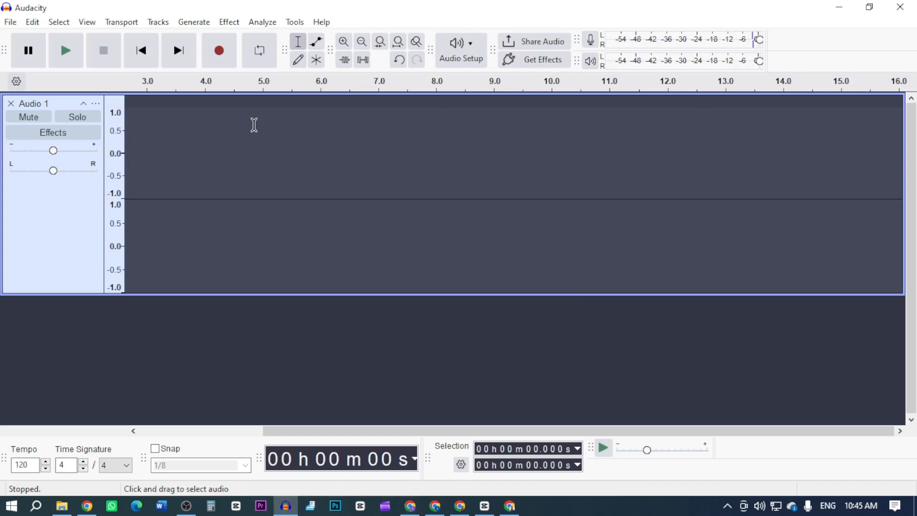
Record about 21 seconds of voice onto the Audio 1 track
scroll(255, 125, right, 3)
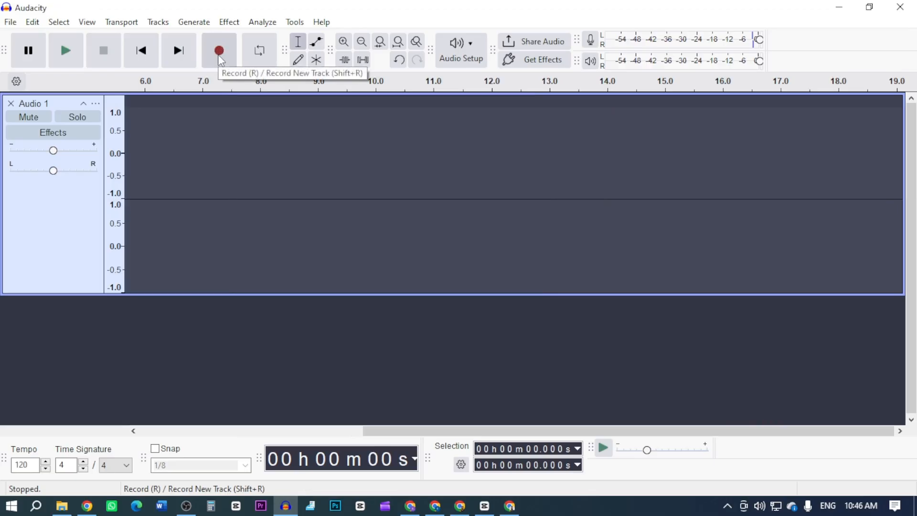
click(220, 51)
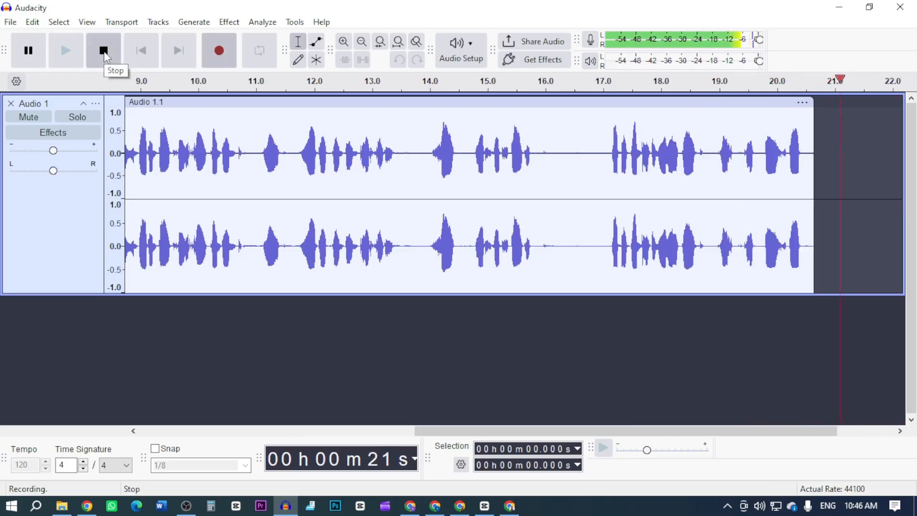
click(105, 56)
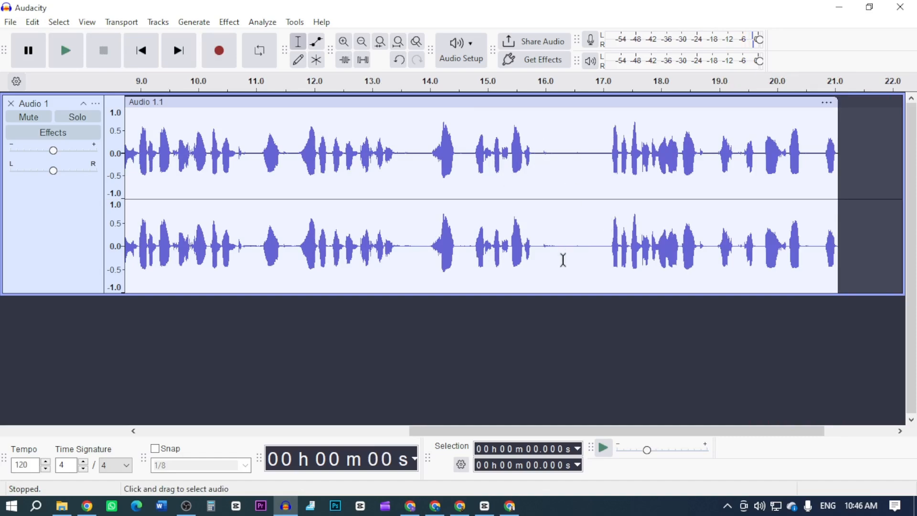
Select the speech-free gap from about 16.1 to 17.0 s in the recording and play it back
drag(561, 249, 606, 253)
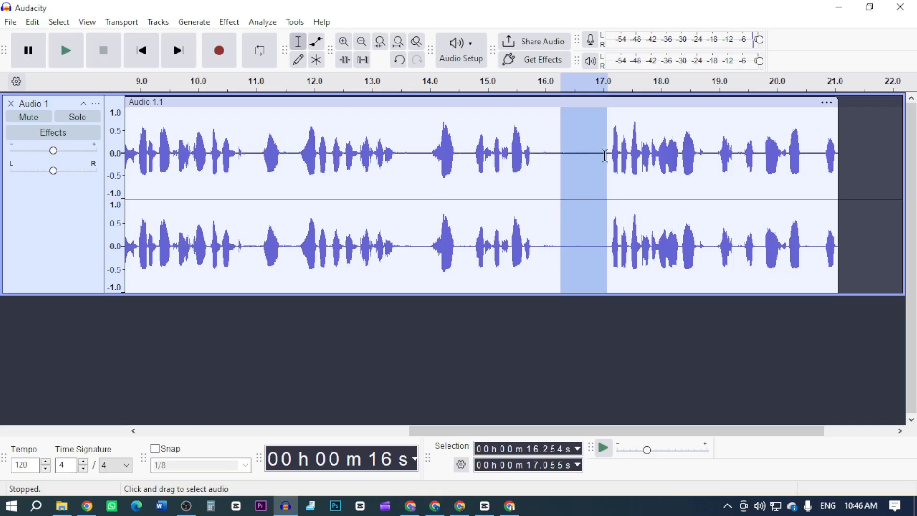
drag(550, 153, 605, 159)
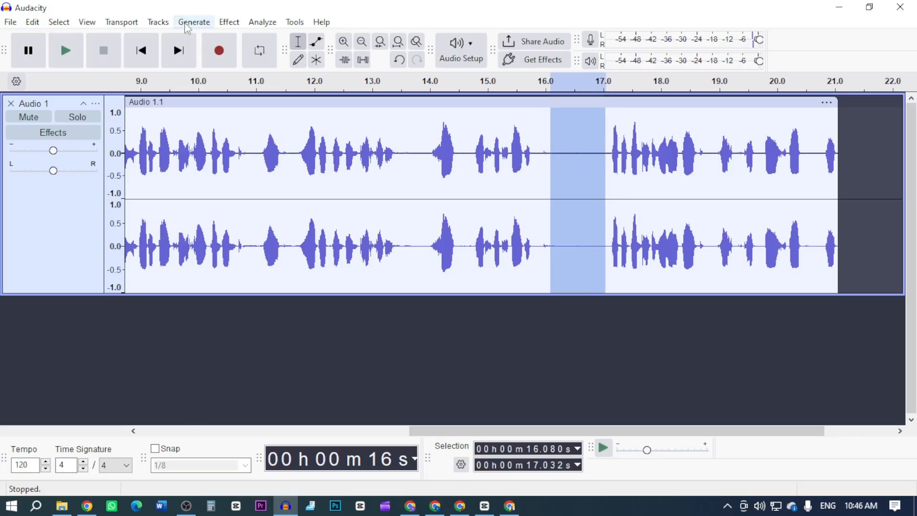
click(67, 51)
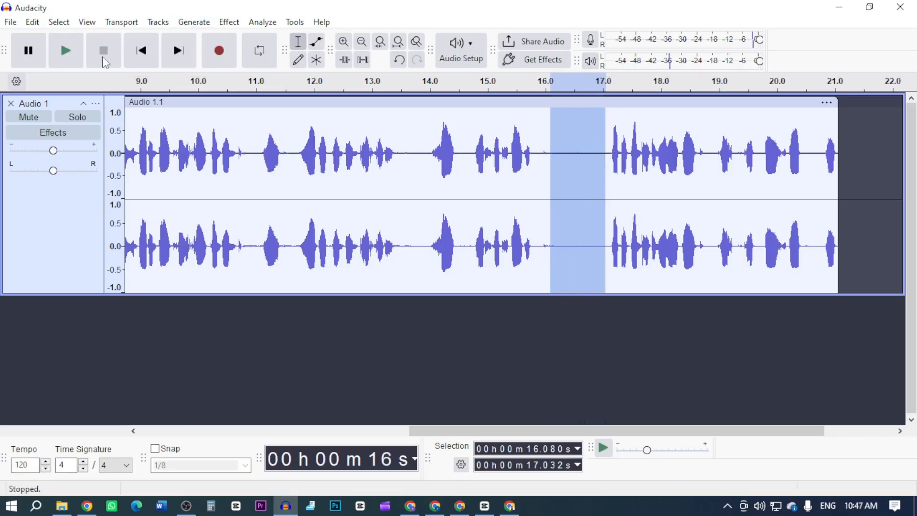
click(70, 52)
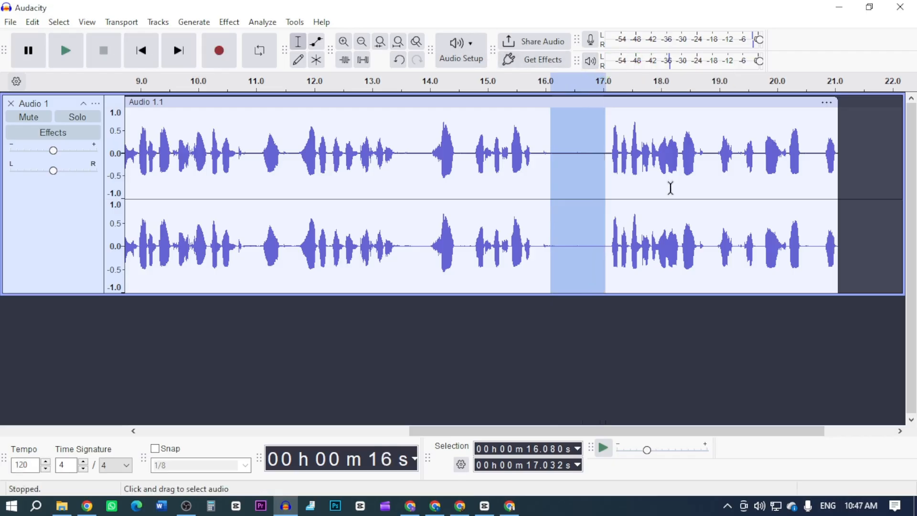
Capture a Noise Reduction noise profile from the selected speech-free gap
click(229, 25)
mouse_move(256, 172)
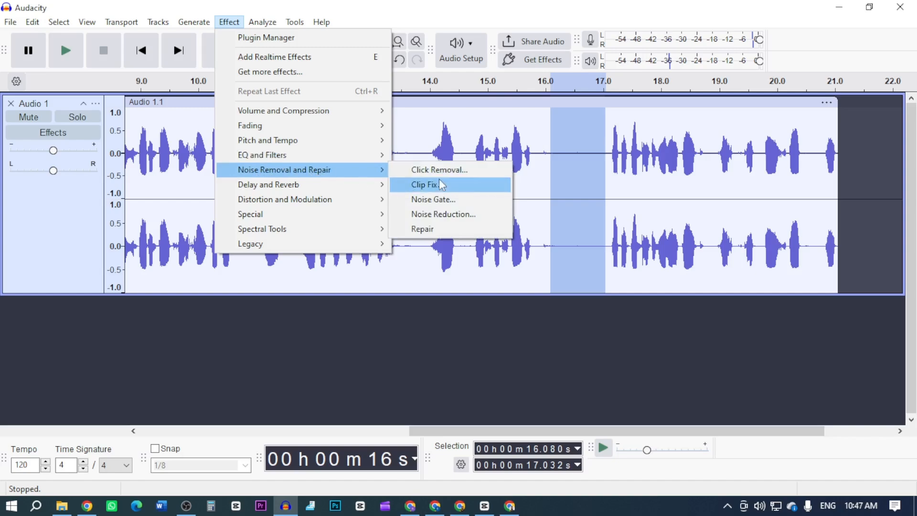
click(460, 215)
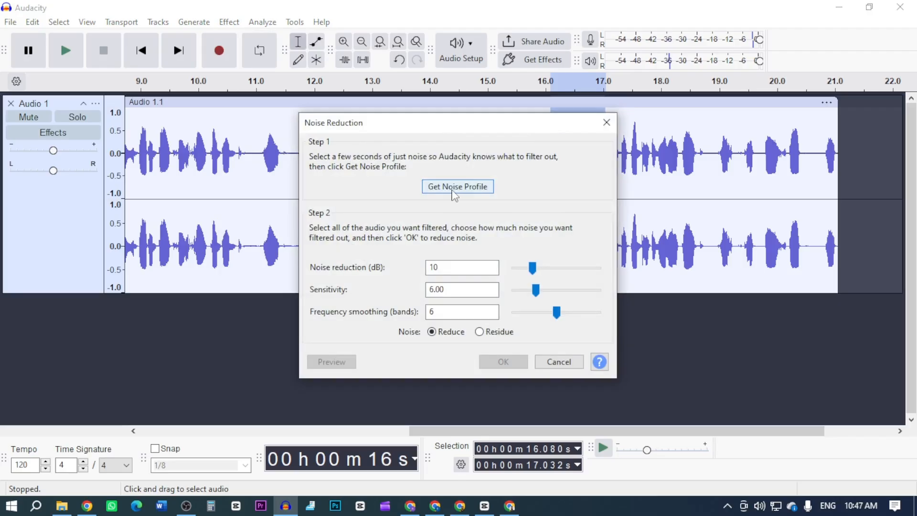
click(454, 187)
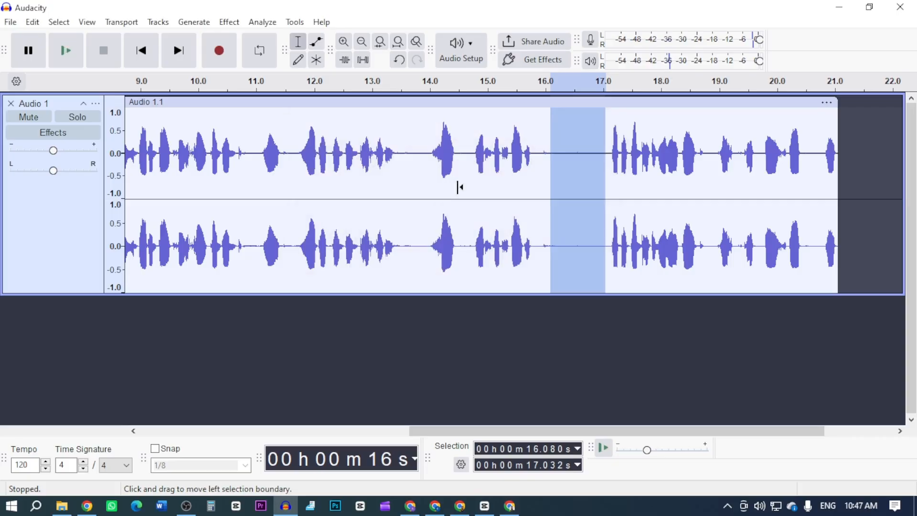
Apply Noise Reduction to the entire recording with the noise reduction set to 20 dB
key(ctrl+a)
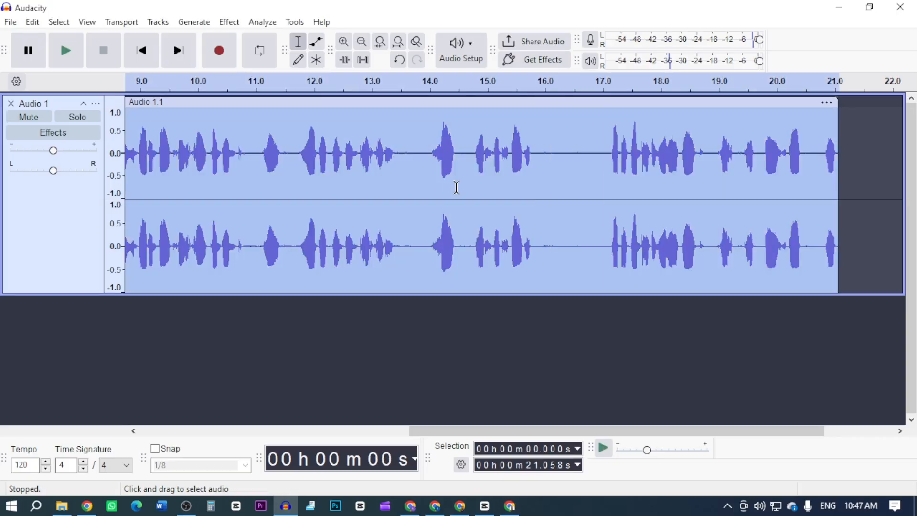
click(230, 22)
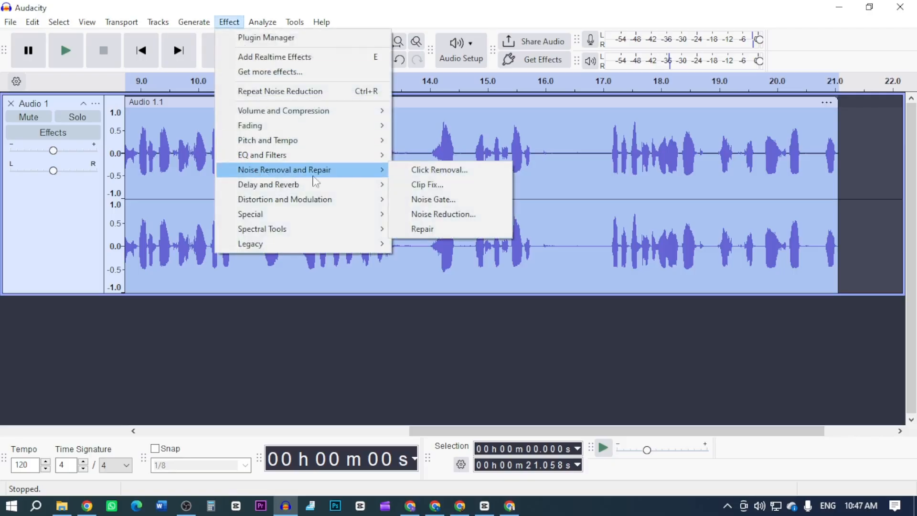
mouse_move(370, 178)
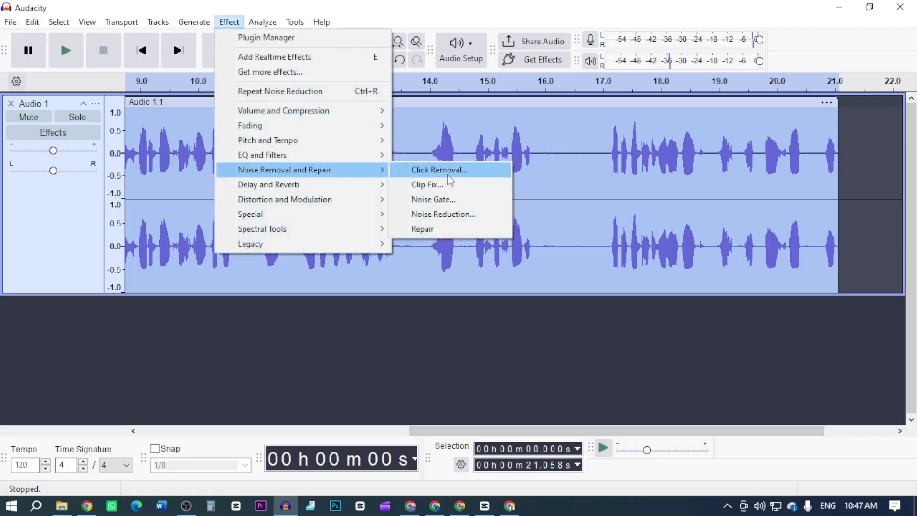
click(456, 218)
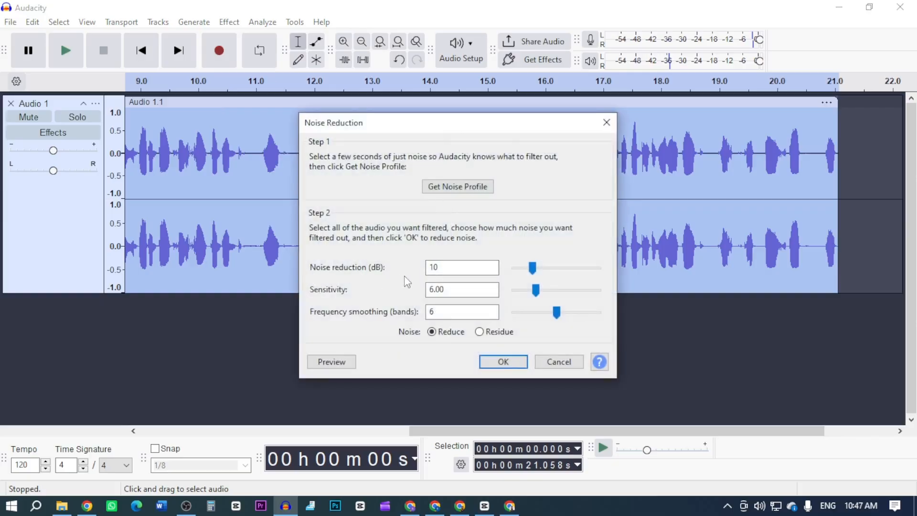
click(467, 268)
double_click(468, 268)
text(20)
key(Tab)
key(Tab)
key(Tab)
key(Tab)
key(Tab)
key(Tab)
key(Tab)
key(Tab)
key(Tab)
key(Tab)
key(Tab)
text(520)
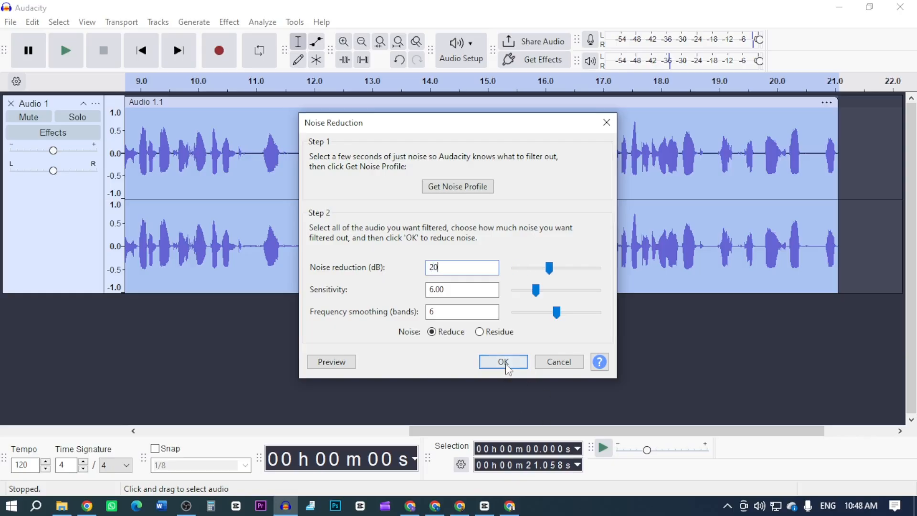
click(506, 365)
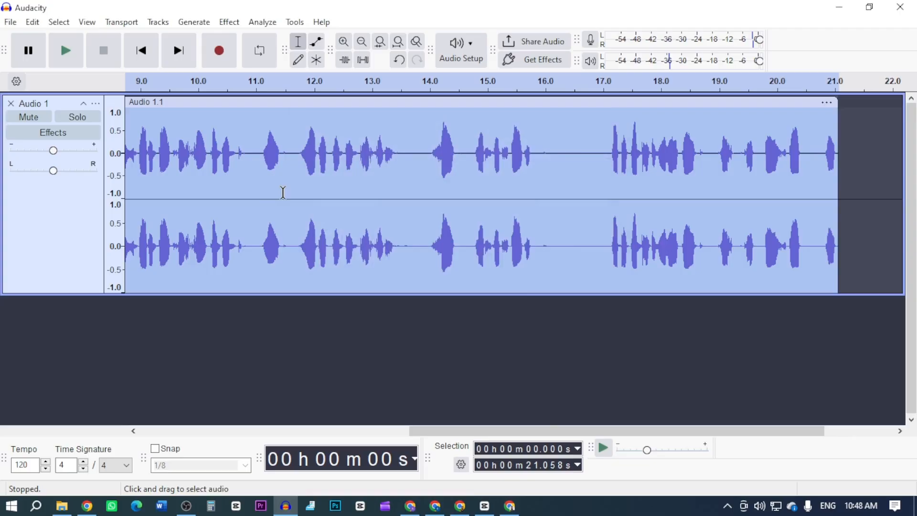
Delete about 0.9 s of silence before the first word of the recording and briefly play the result
drag(441, 432, 128, 438)
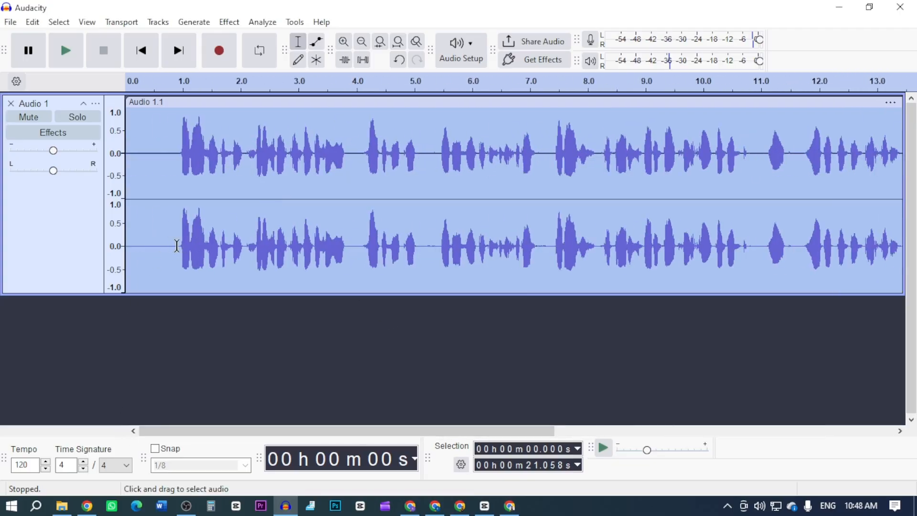
drag(176, 246, 2, 252)
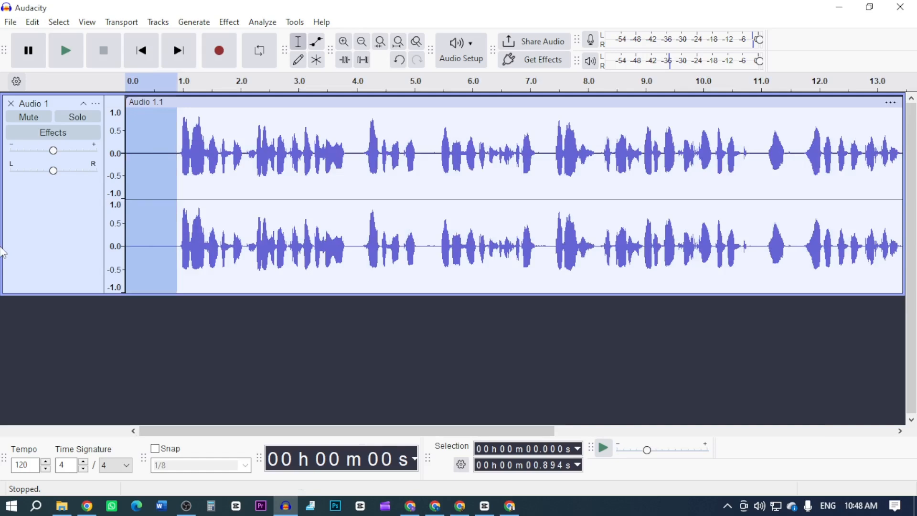
key(Delete)
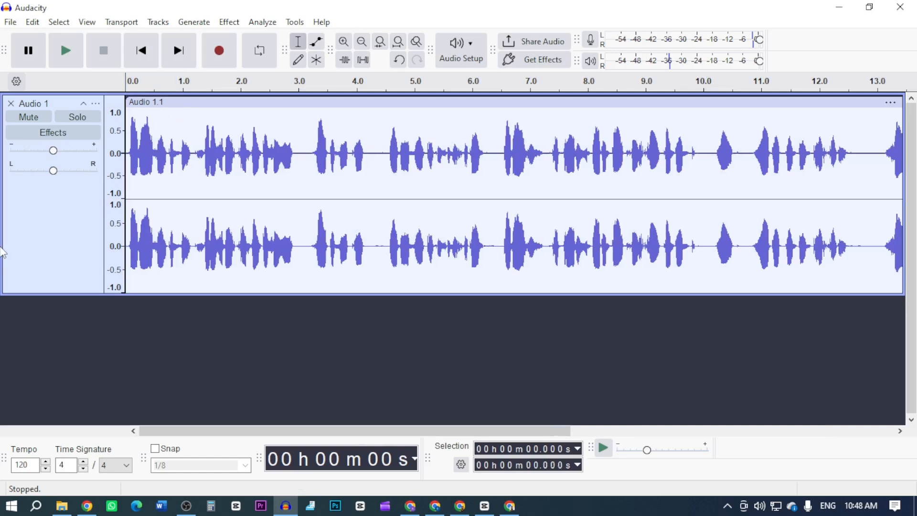
key(space)
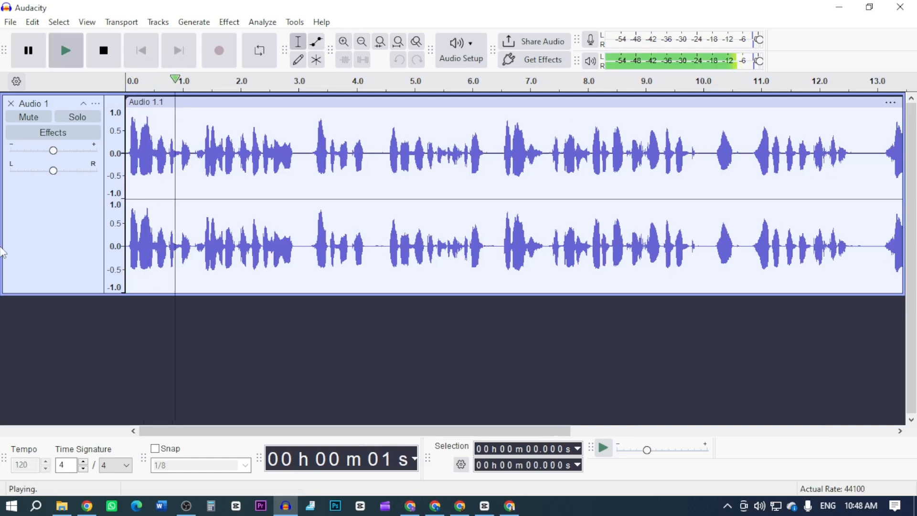
key(space)
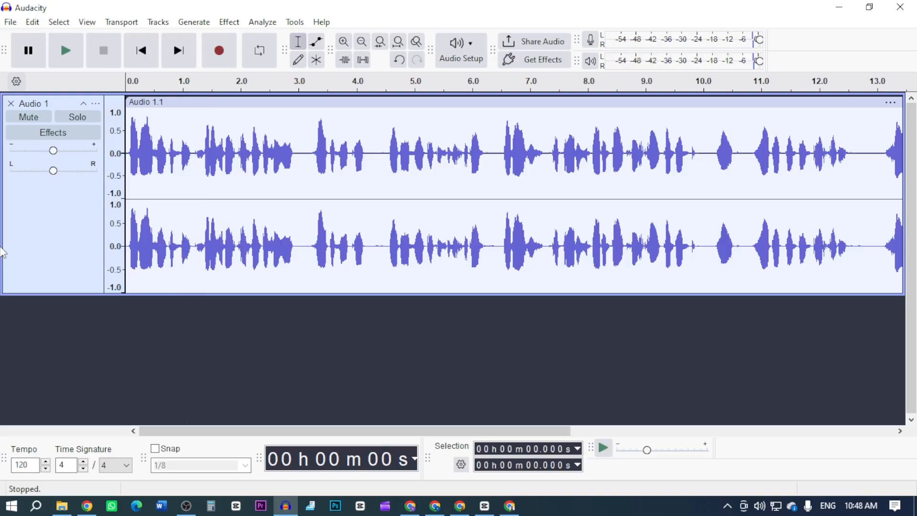
Apply the Graphic EQ effect to the entire recording with the Bass Boost factory preset
key(ctrl+a)
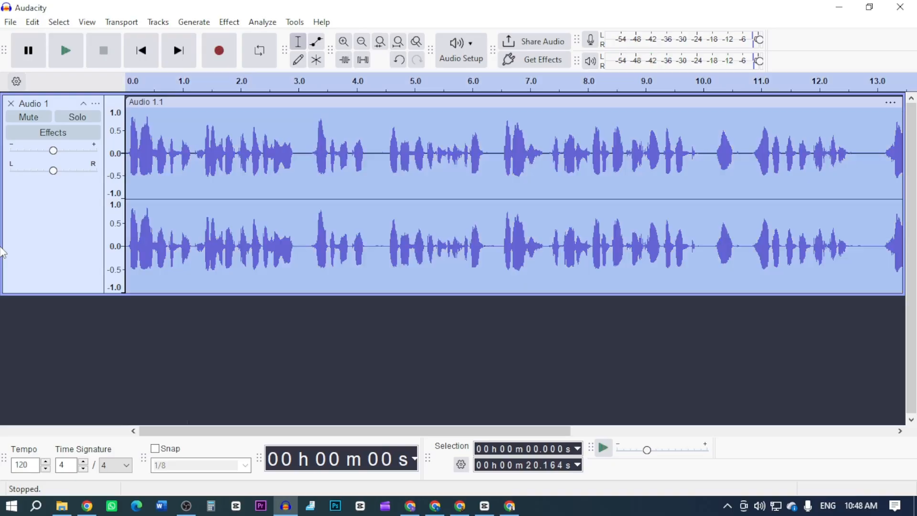
click(229, 22)
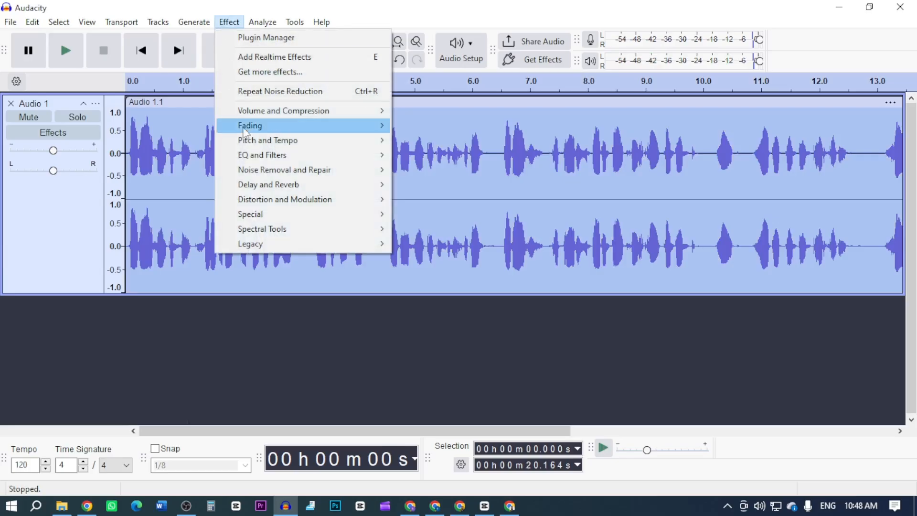
mouse_move(254, 157)
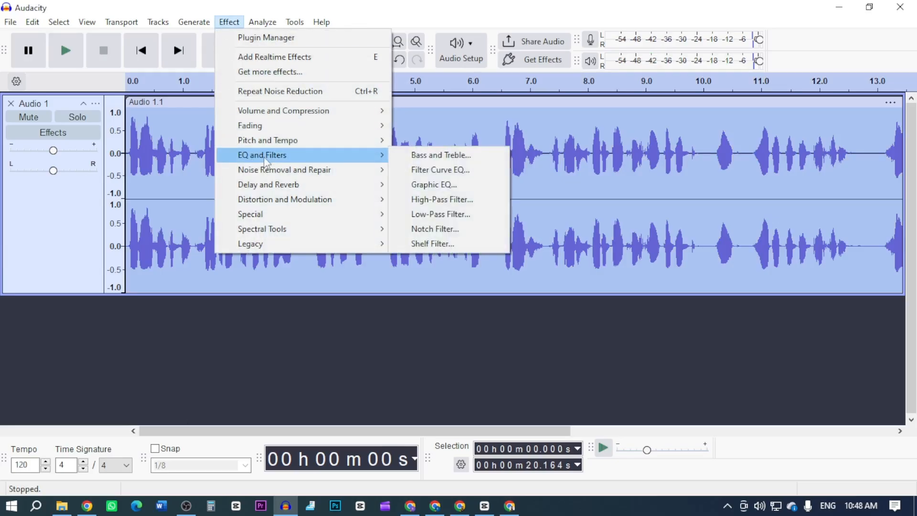
click(447, 187)
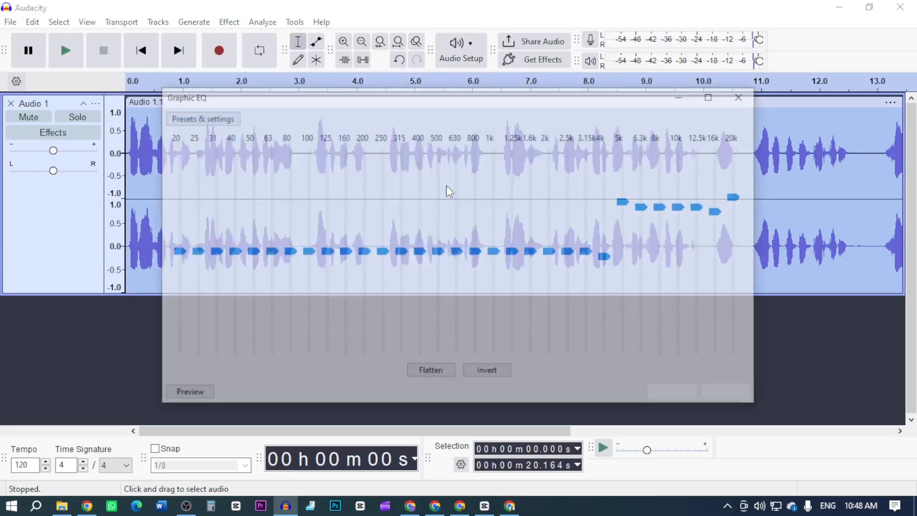
click(221, 119)
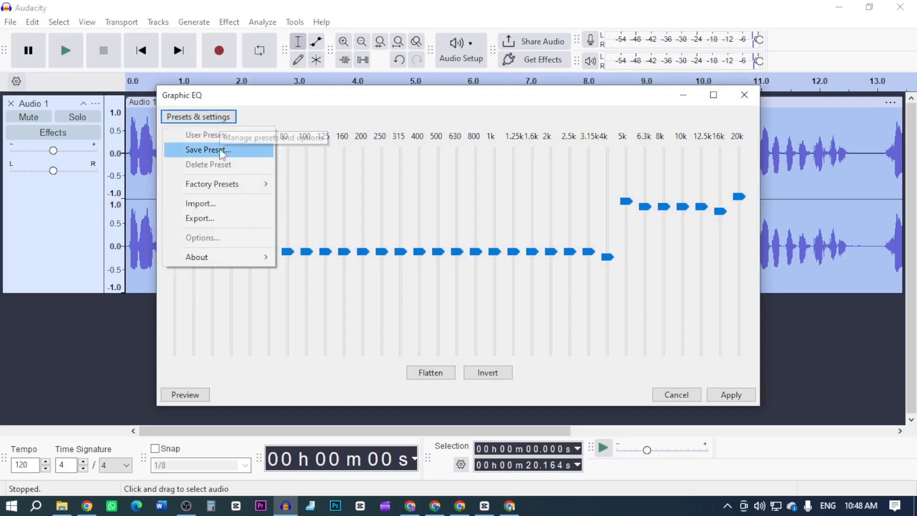
mouse_move(259, 184)
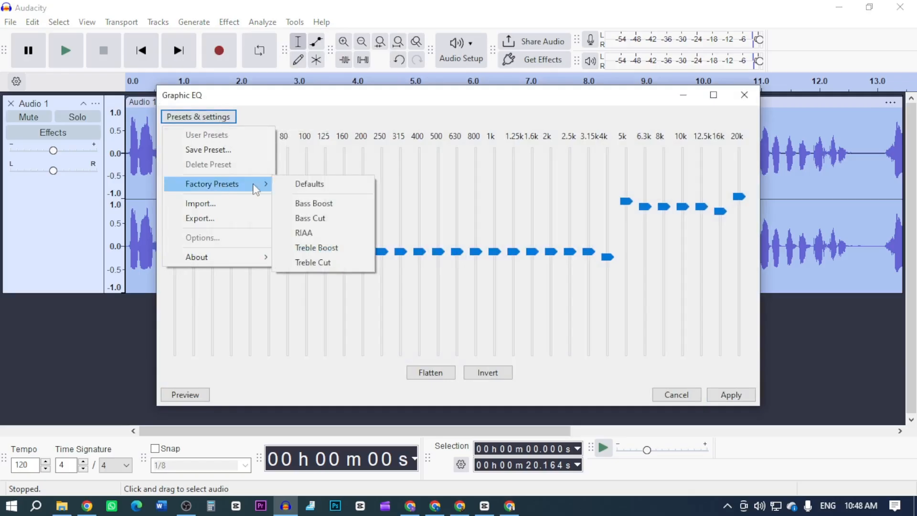
click(341, 204)
click(732, 394)
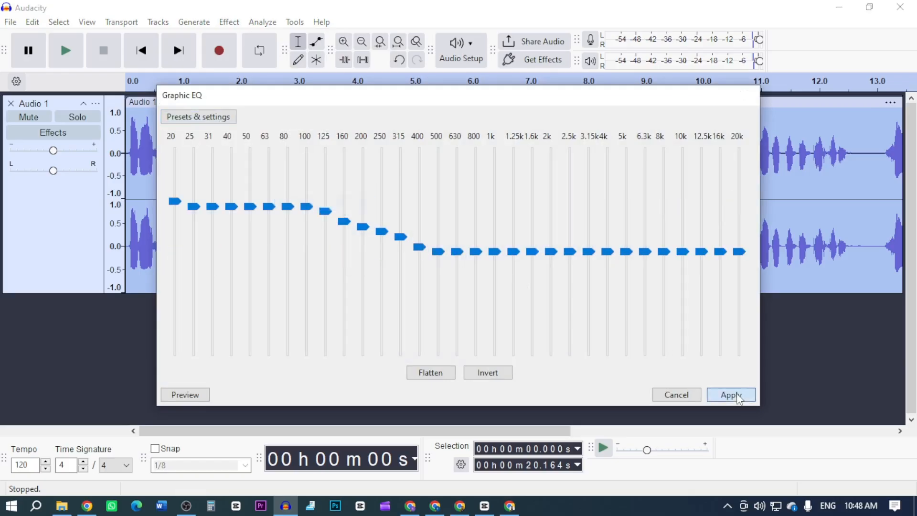
Apply Graphic EQ to the recording with the Treble Boost factory preset and start playback
click(228, 22)
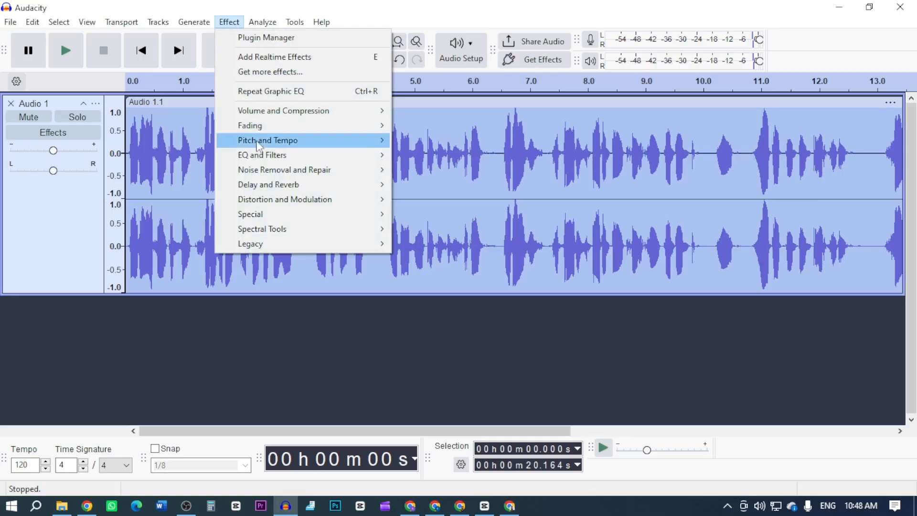
mouse_move(307, 153)
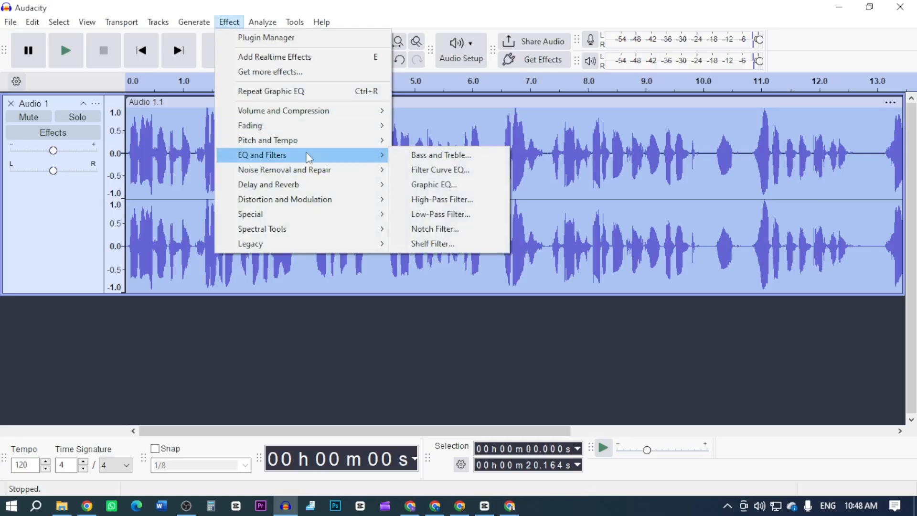
click(452, 185)
click(199, 117)
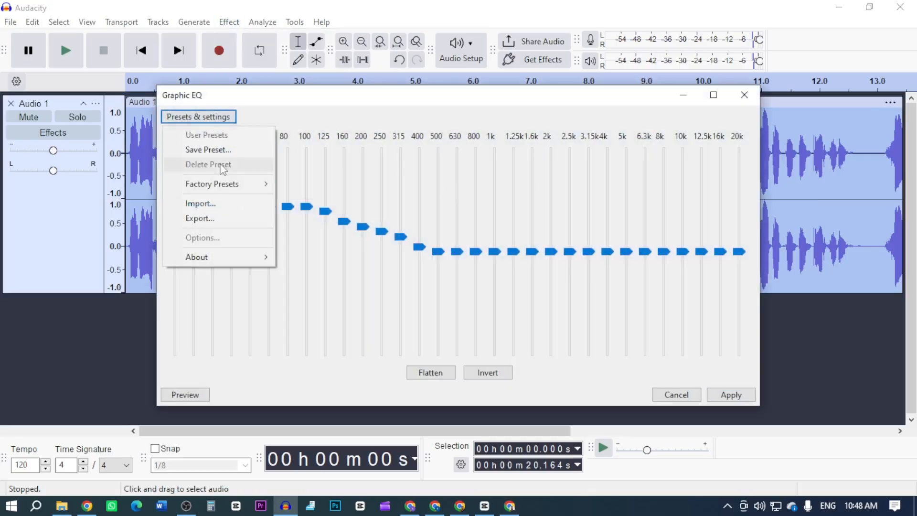
mouse_move(231, 186)
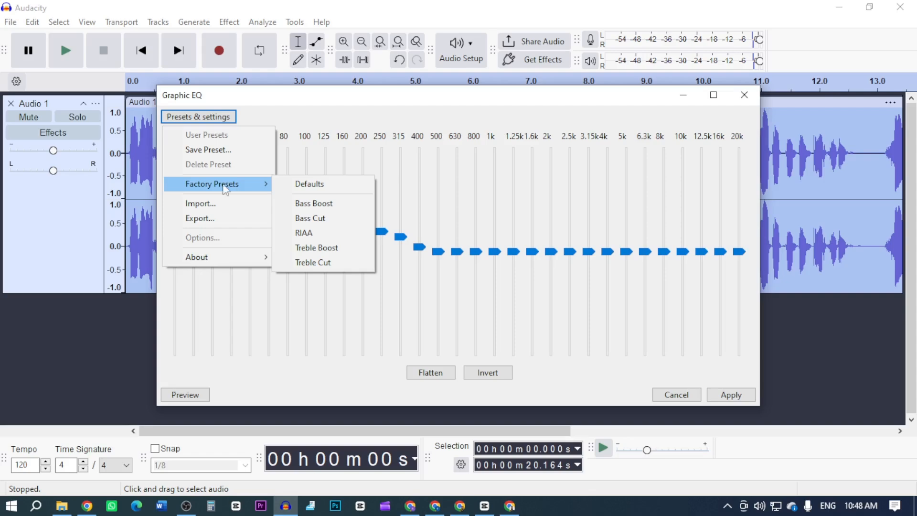
click(337, 248)
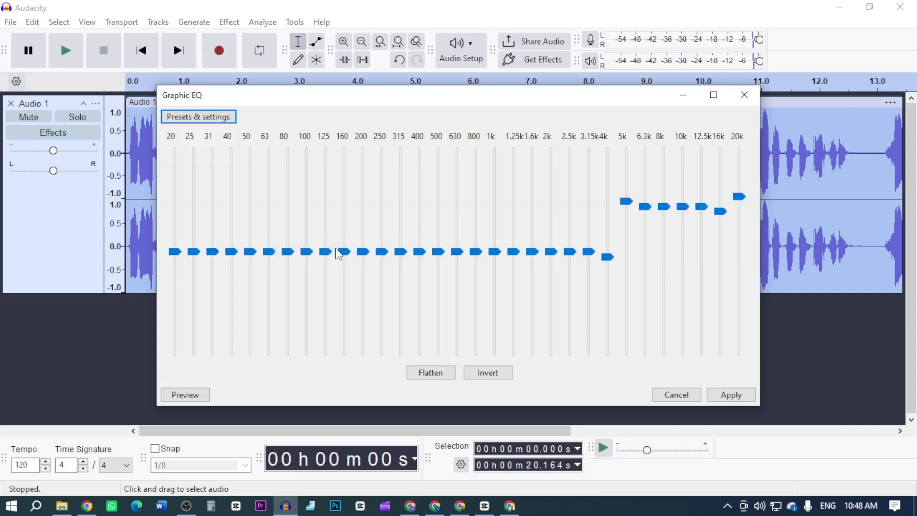
click(738, 394)
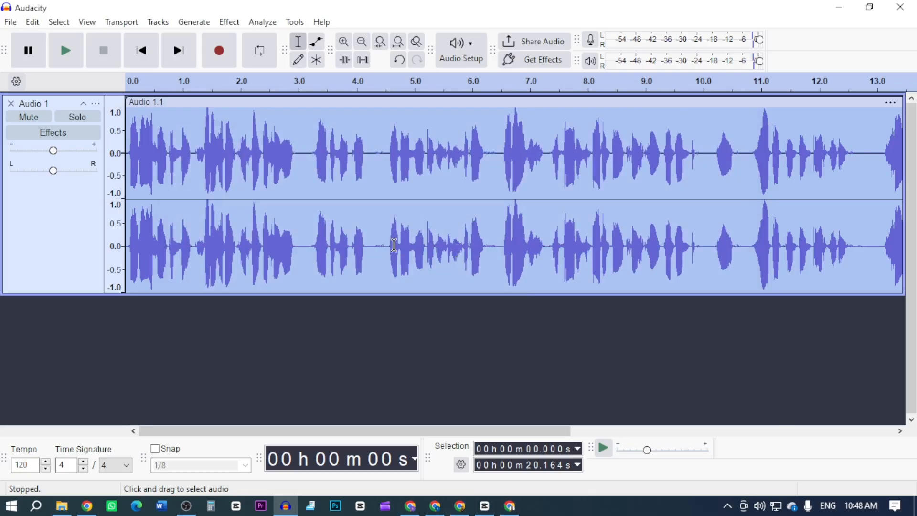
key(space)
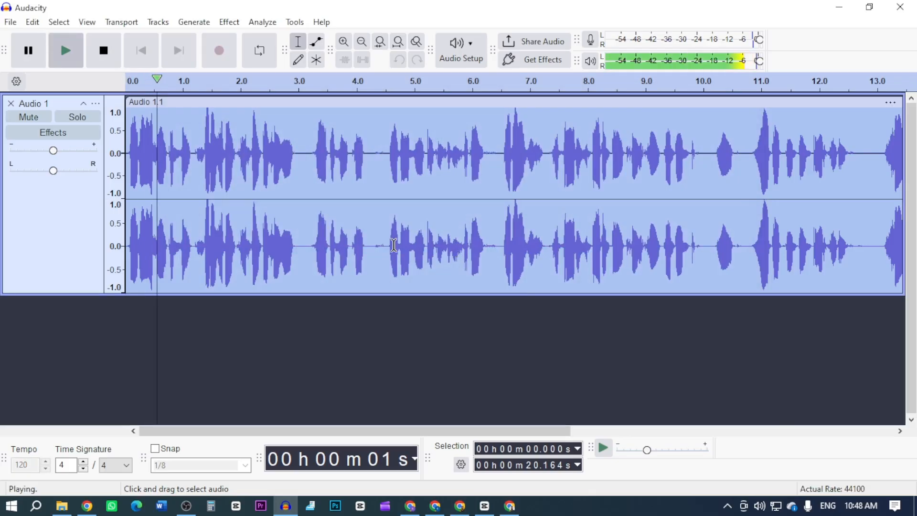
Stop playback, apply the Legacy Limiter to the entire recording with type Soft Limit and a -3 dB limit, and briefly play the result
key(space)
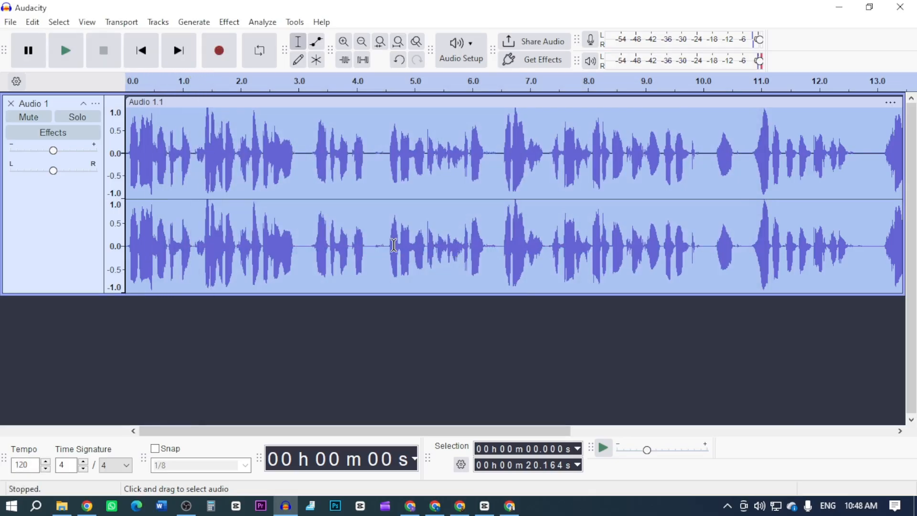
click(229, 24)
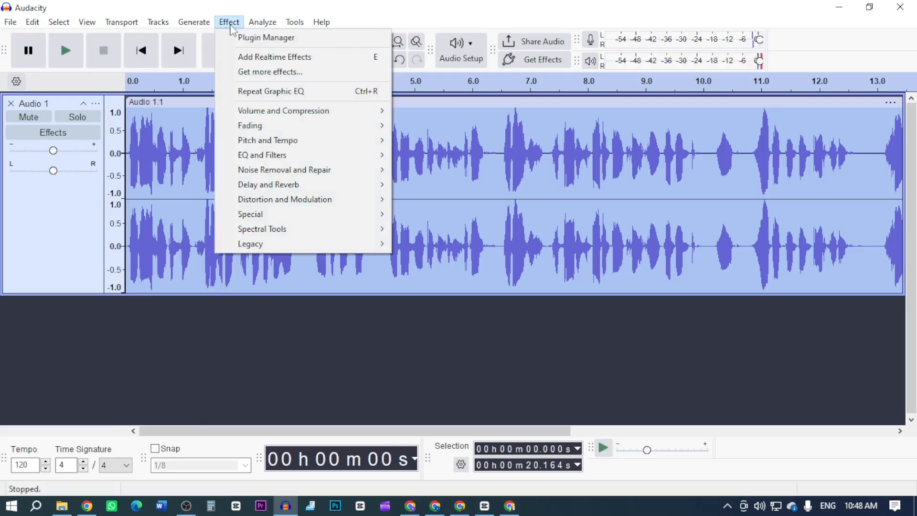
mouse_move(260, 245)
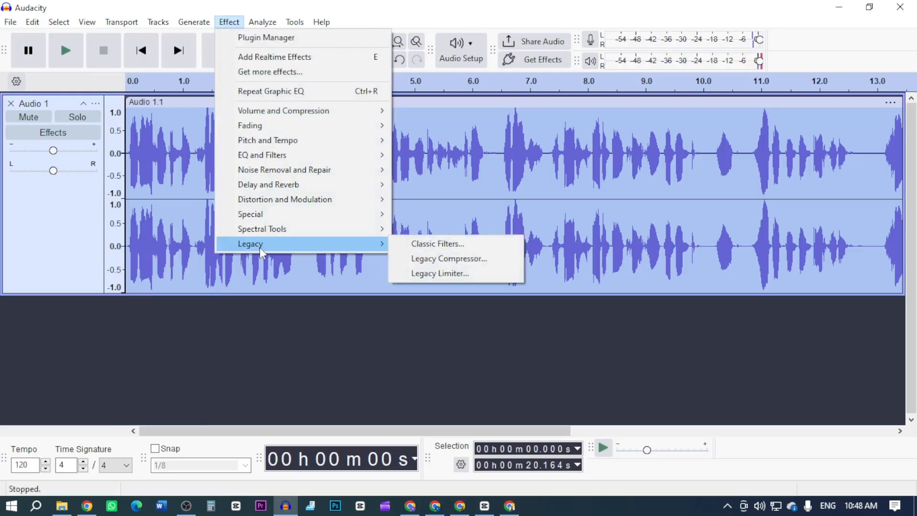
click(475, 273)
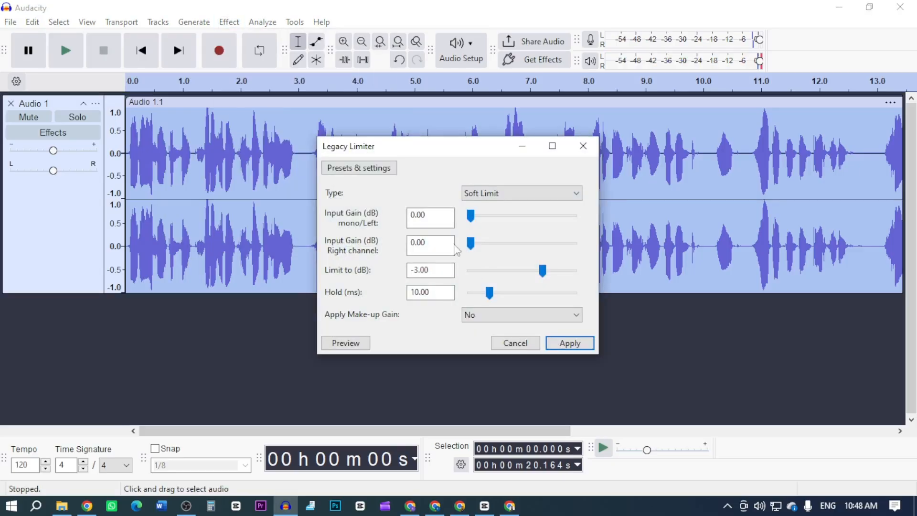
click(511, 196)
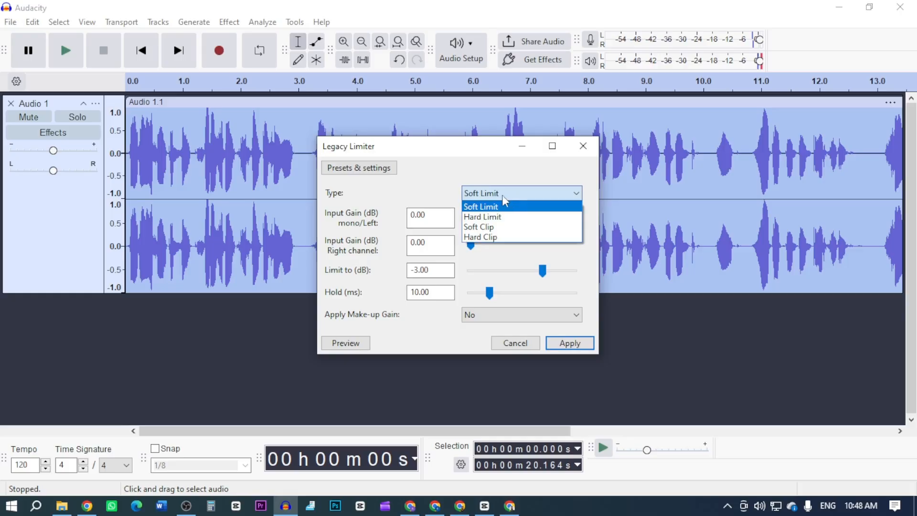
click(503, 195)
click(502, 195)
click(504, 209)
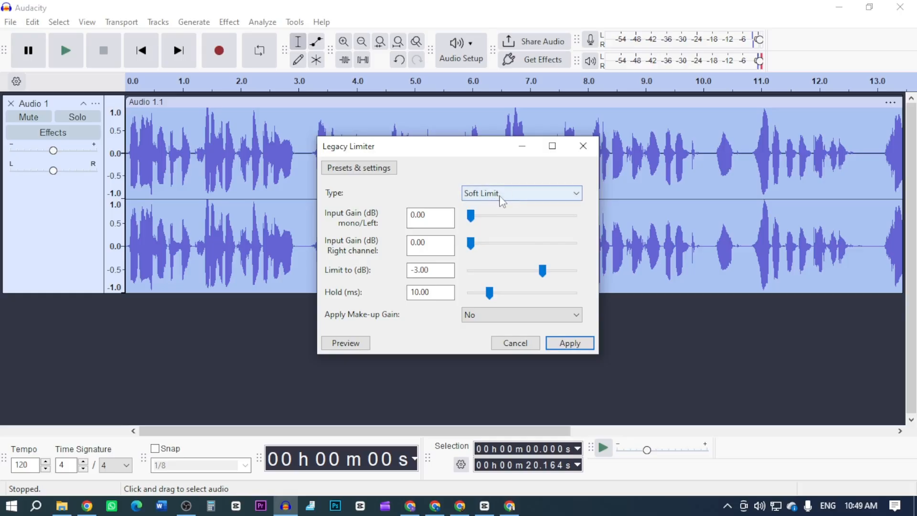
click(568, 344)
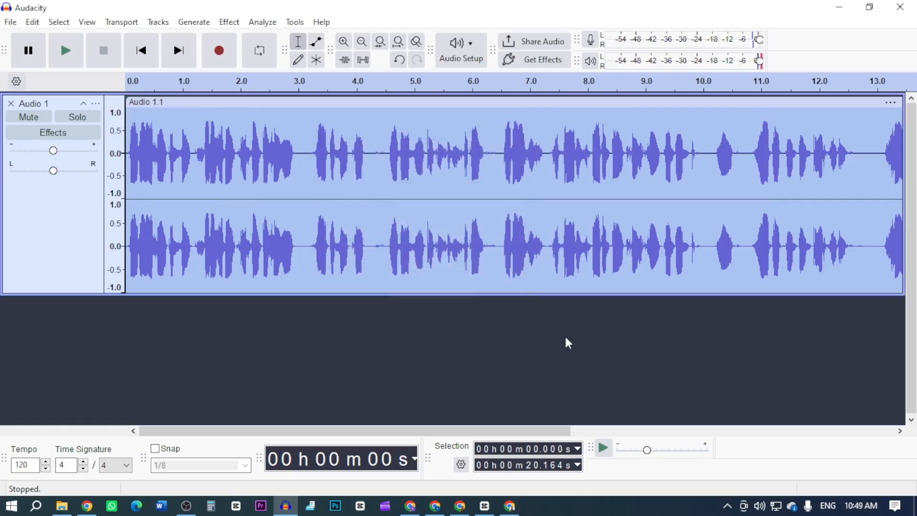
key(space)
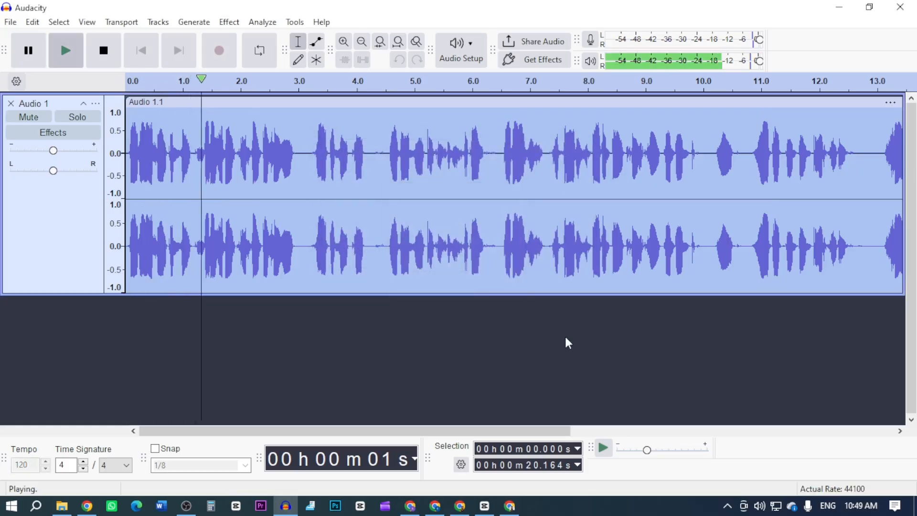
key(space)
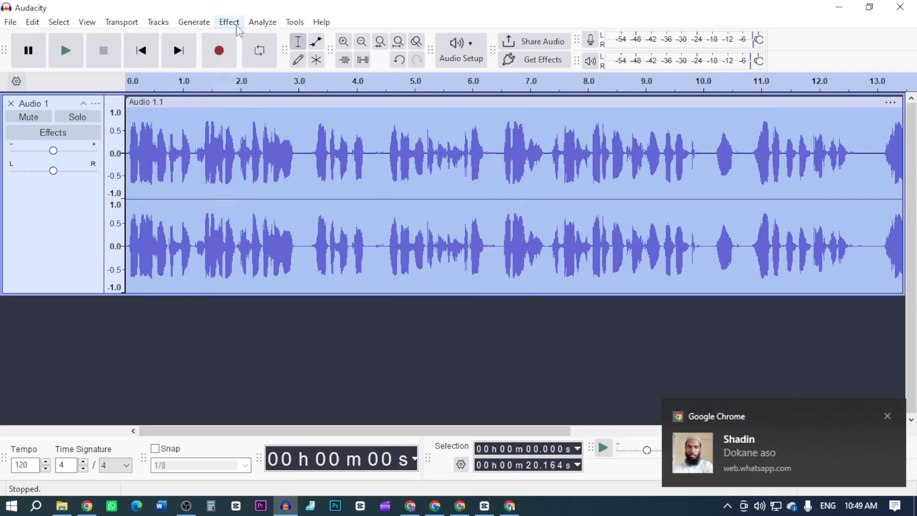
Normalize the recording's peak amplitude to -1.0 dB with DC offset removal, then play the result and pause it
click(229, 22)
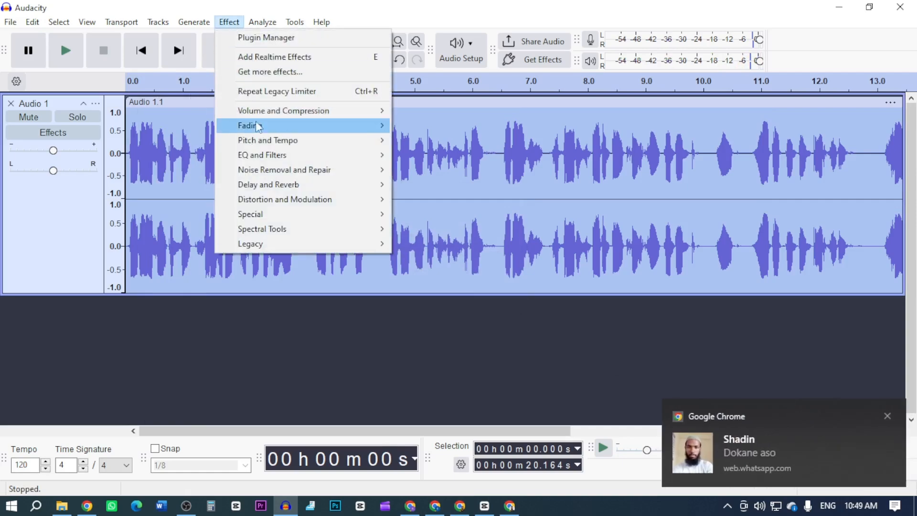
mouse_move(263, 115)
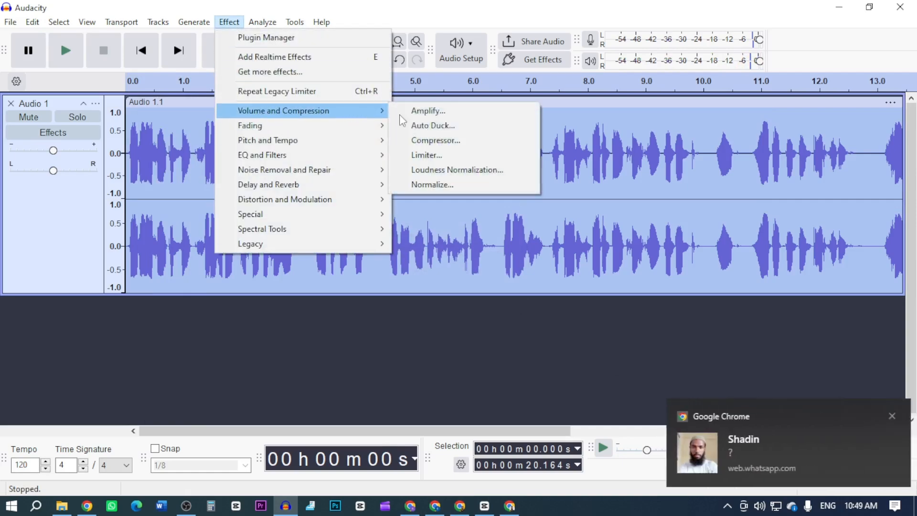
click(447, 186)
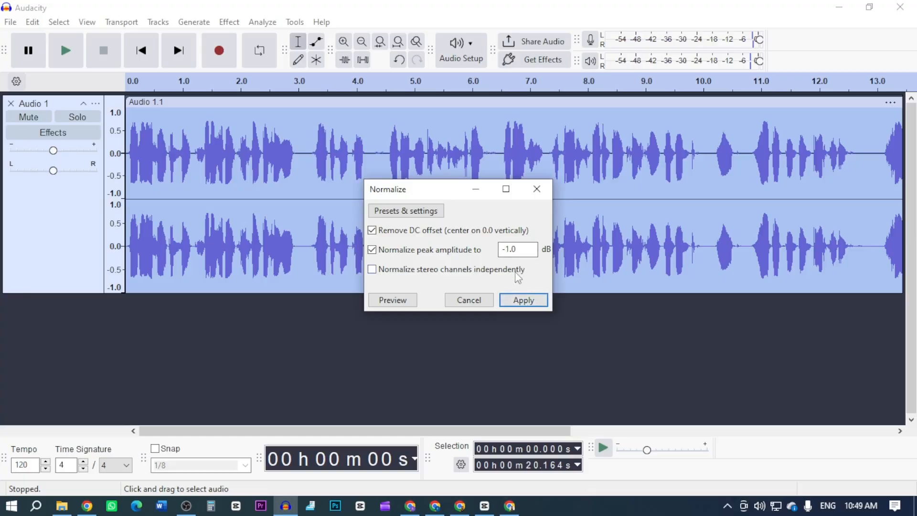
click(526, 301)
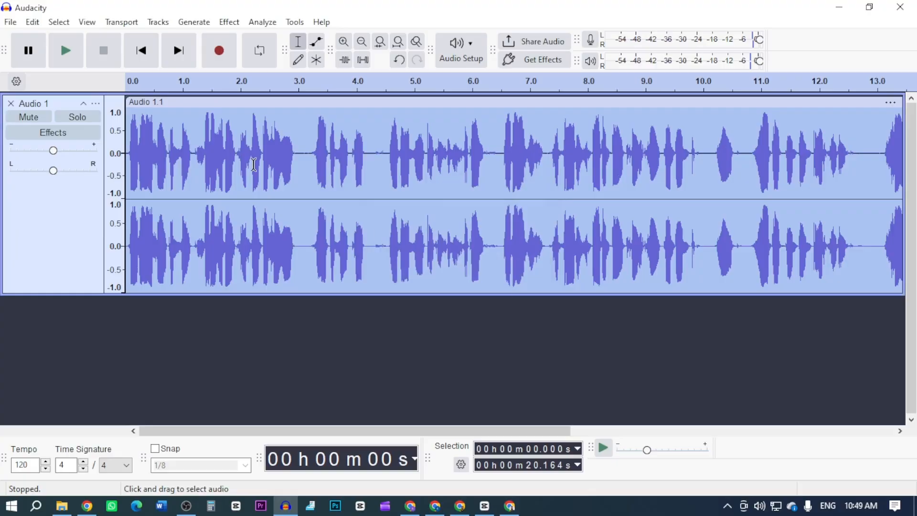
click(72, 54)
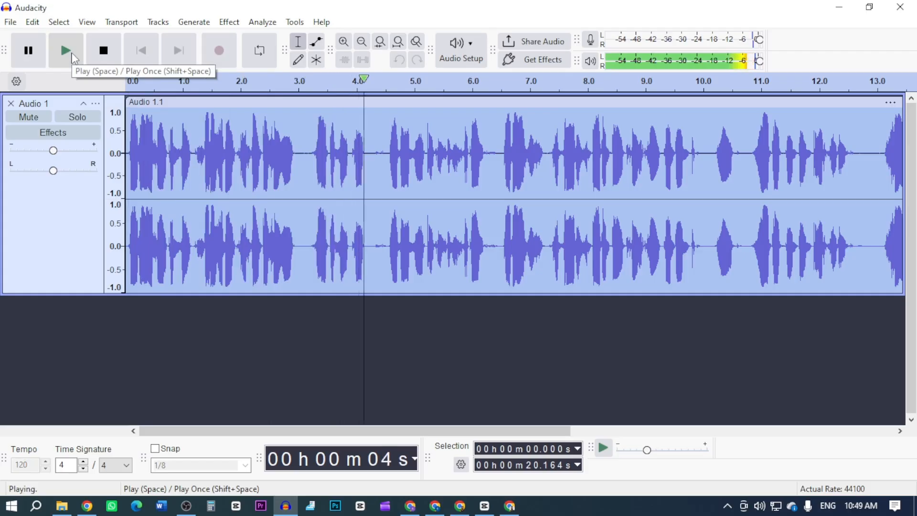
click(28, 51)
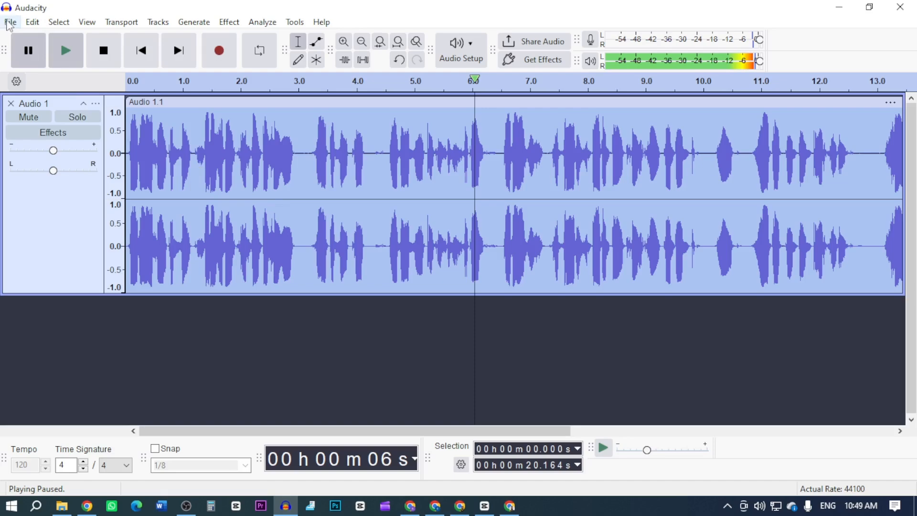
Export the entire project as a stereo 44100 Hz WAV (Microsoft) file named test audio to the Downloads folder
click(8, 22)
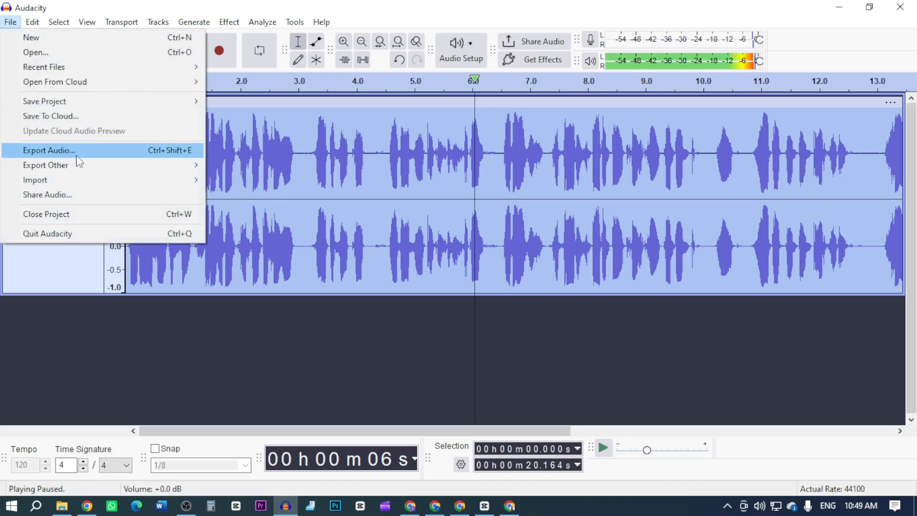
click(77, 156)
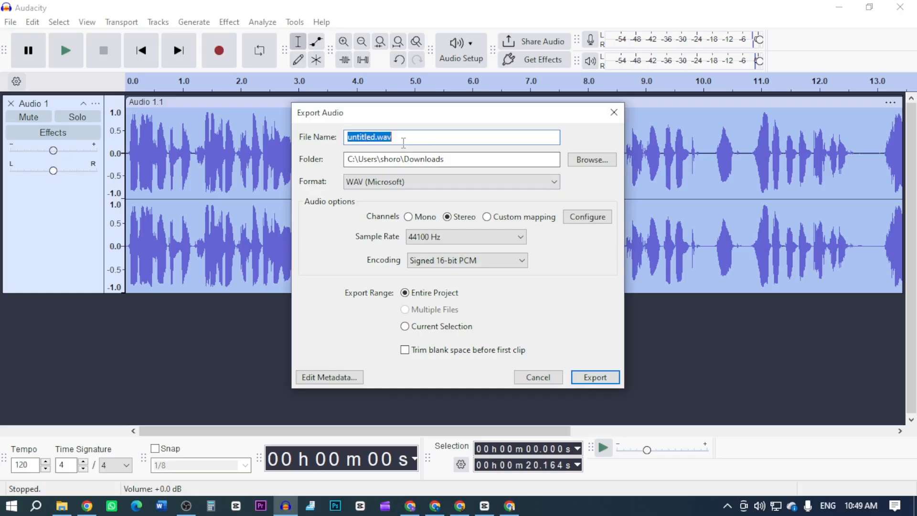
text(test audio)
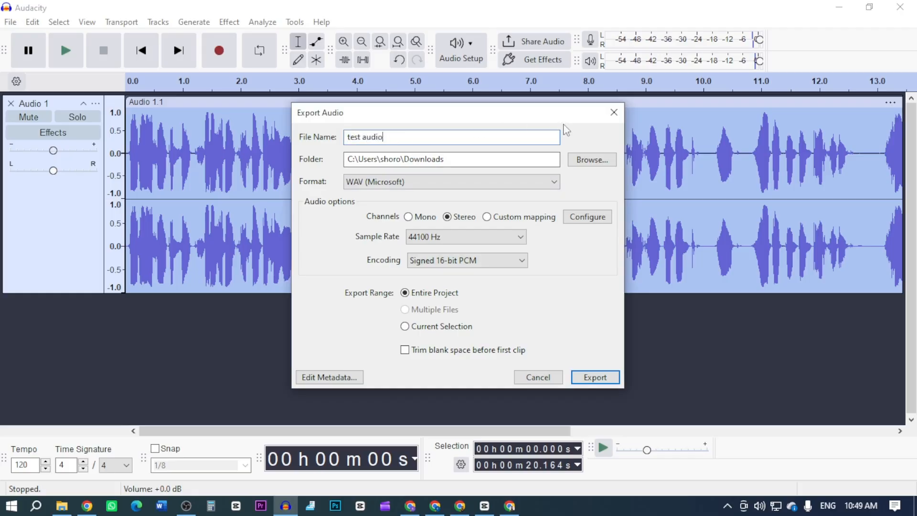
click(588, 160)
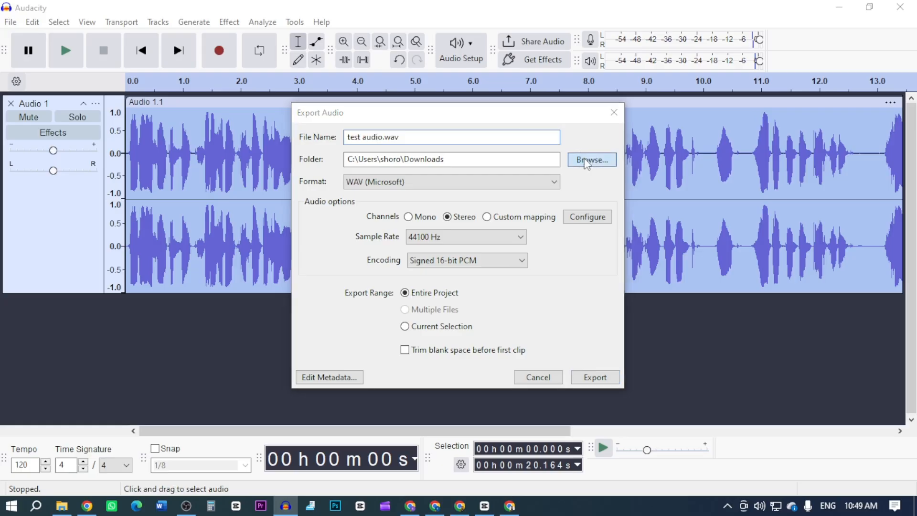
scroll(374, 296, up, 2)
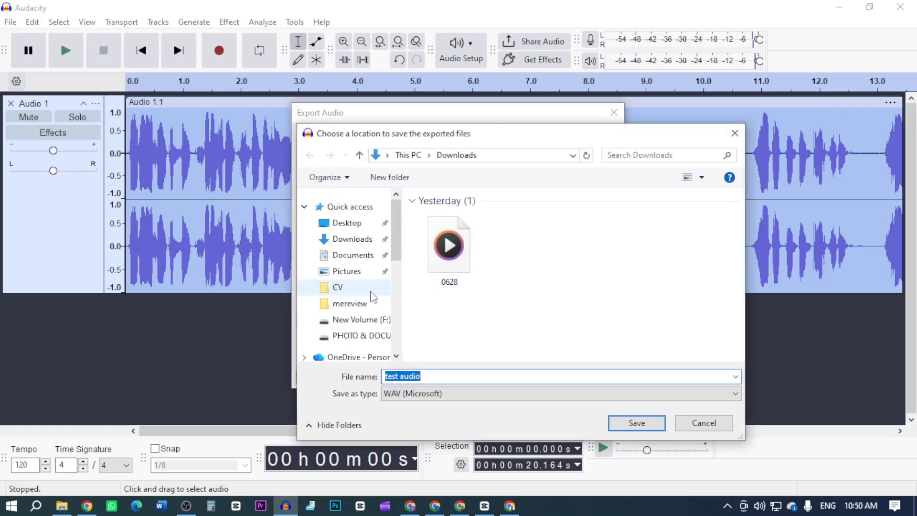
click(359, 241)
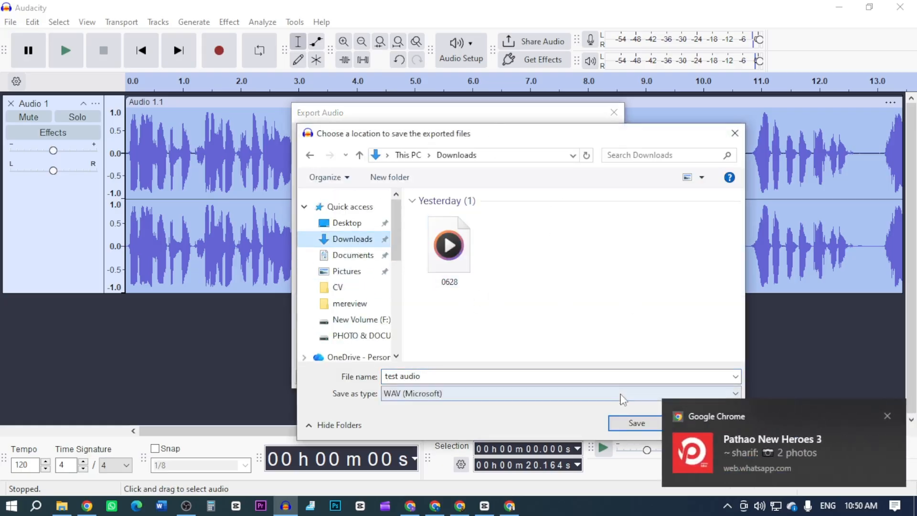
click(627, 428)
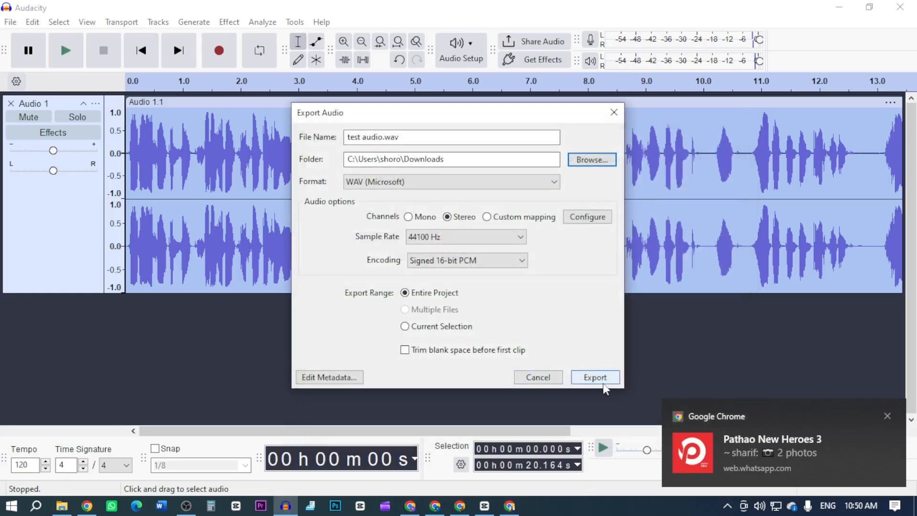
click(603, 381)
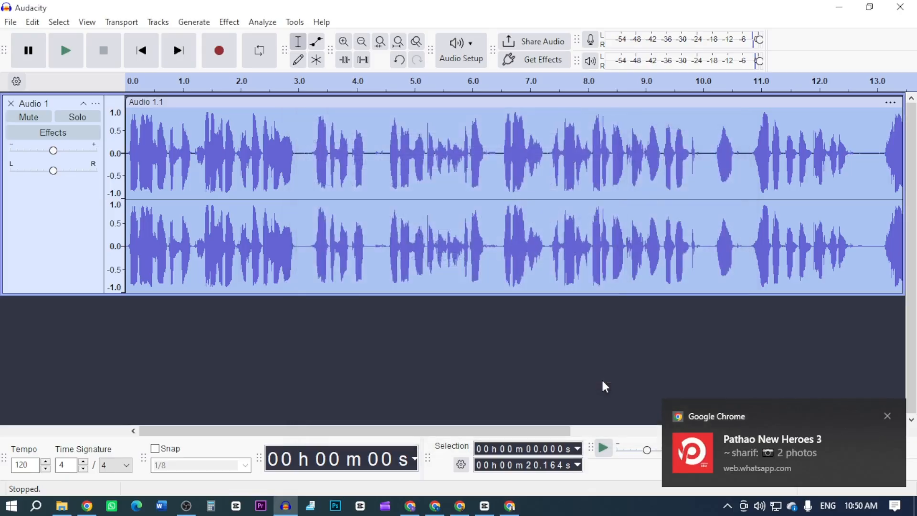